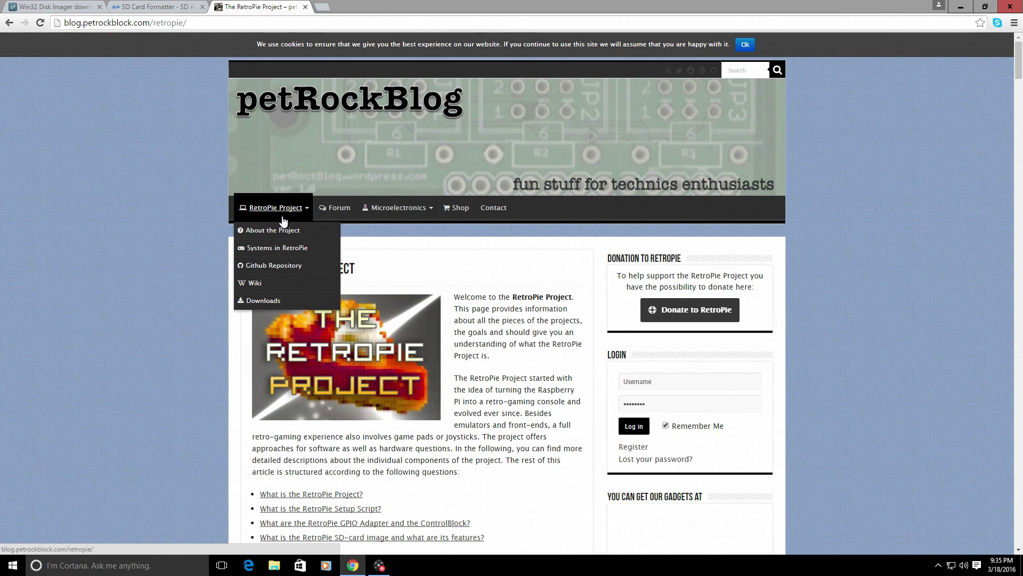
# Step: Start downloading the Standard Version of the RetroPie SD-card image for Raspberry Pi 2 and 3 from the RetroPie downloads page
pyautogui.click(273, 294)
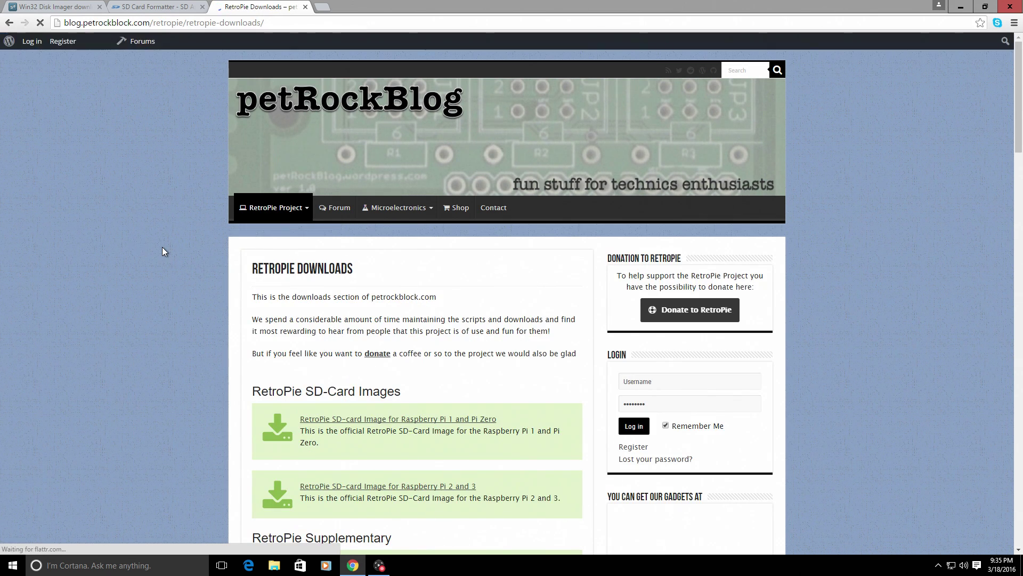
pyautogui.scroll(-4, 238, 301)
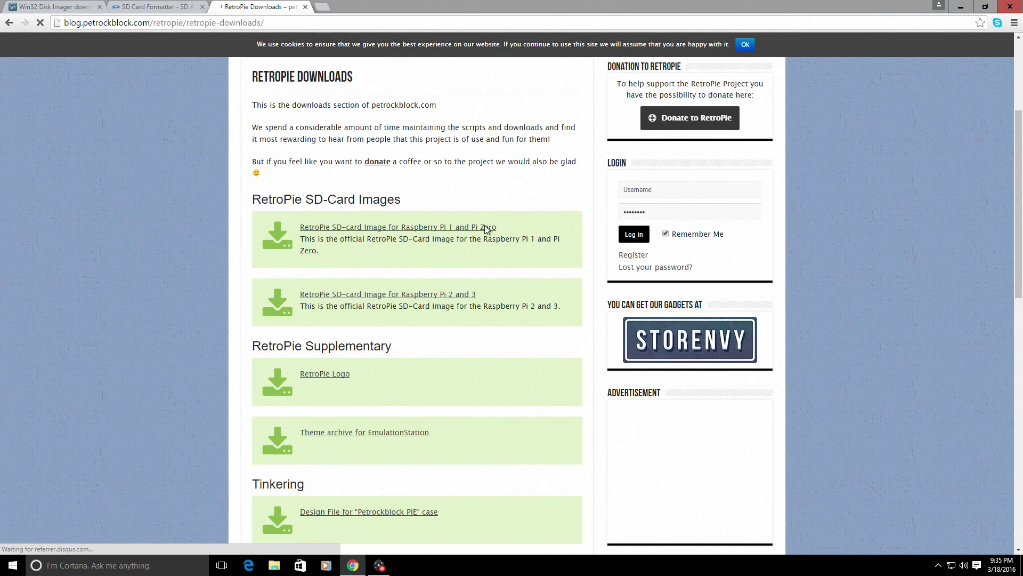
pyautogui.click(485, 226)
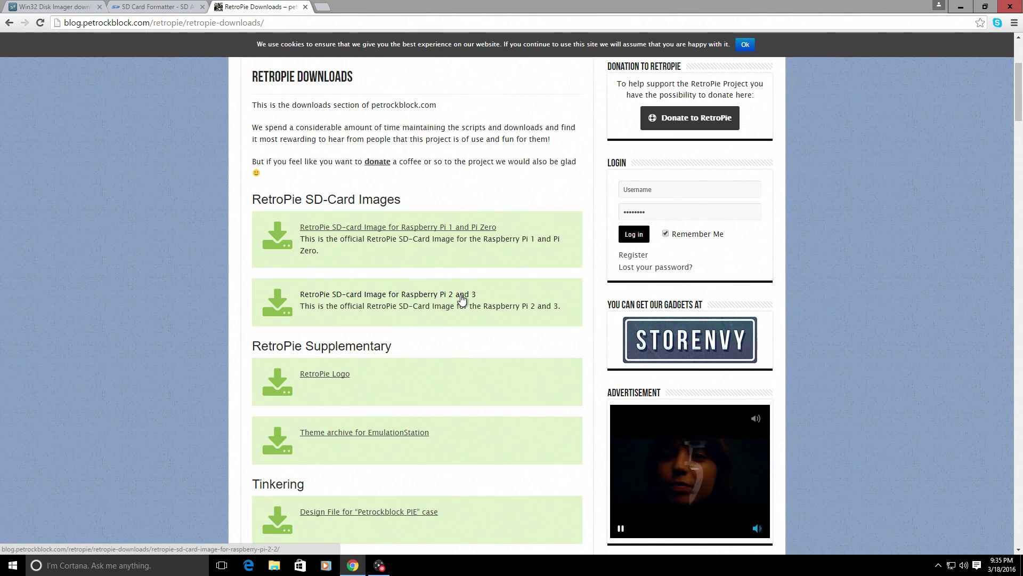
pyautogui.click(360, 297)
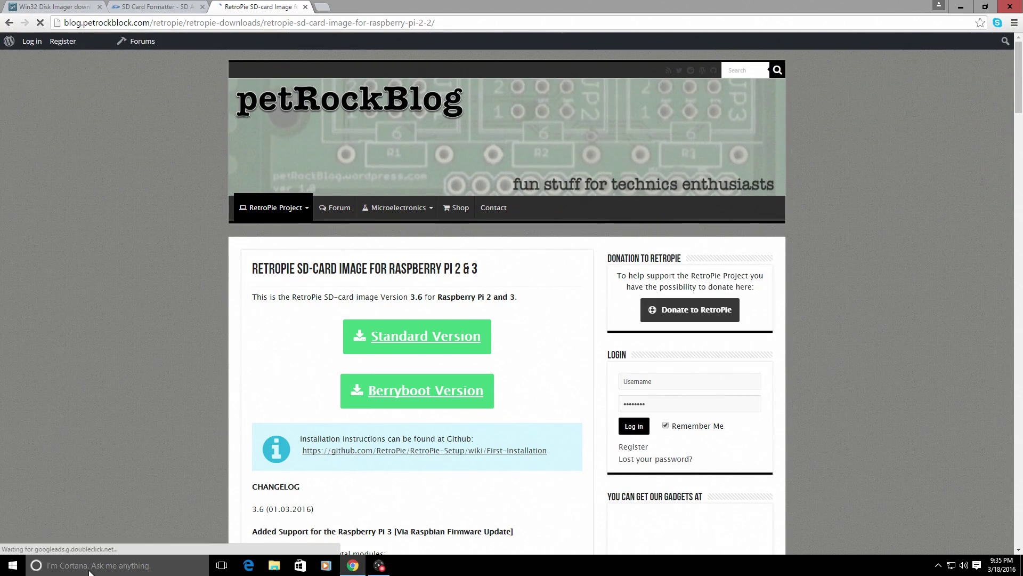
pyautogui.click(405, 341)
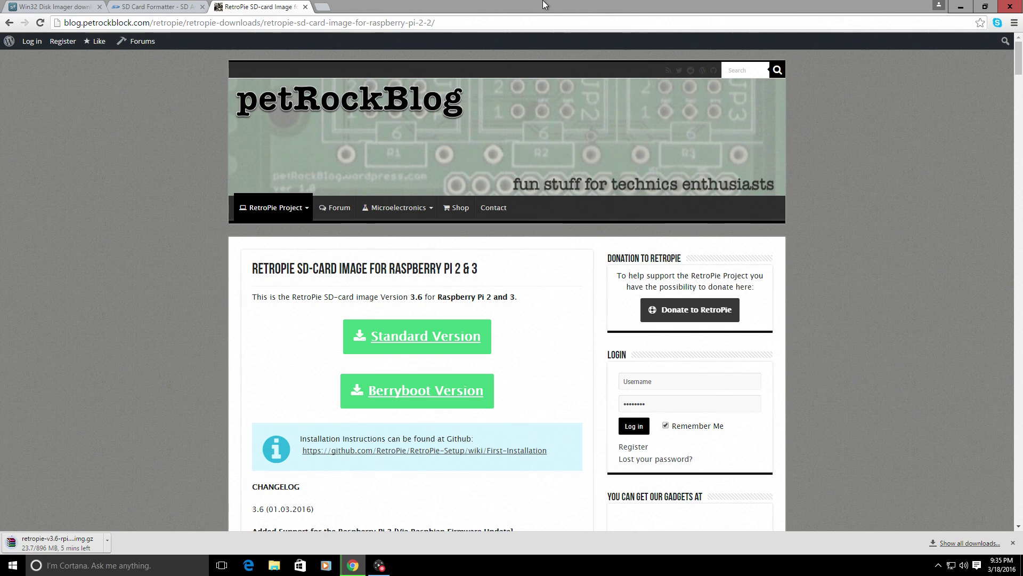
# Step: Close the RetroPie page and examine the Win32 Disk Imager and SD Formatter 4.0 download pages
pyautogui.click(305, 7)
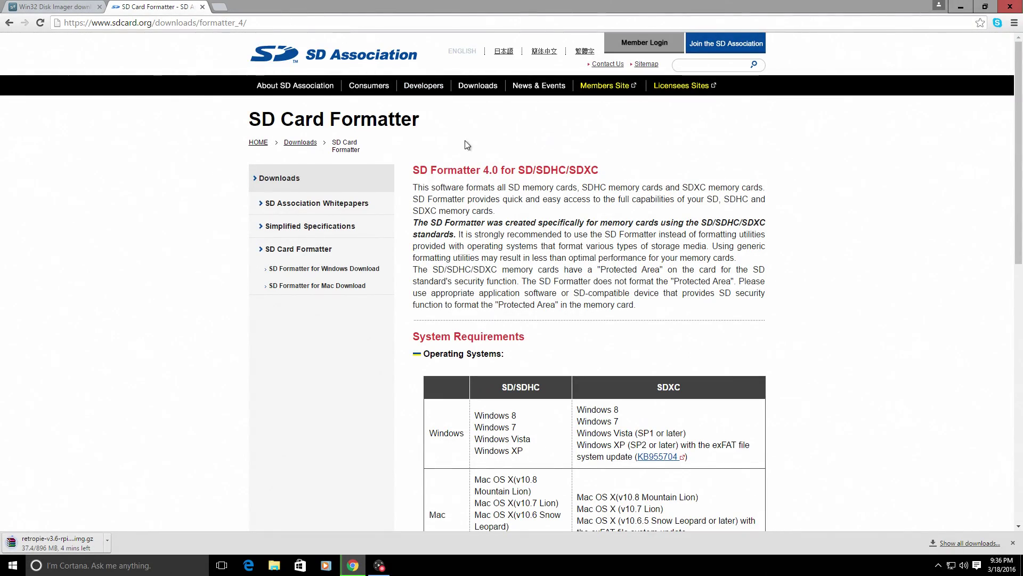
pyautogui.click(54, 7)
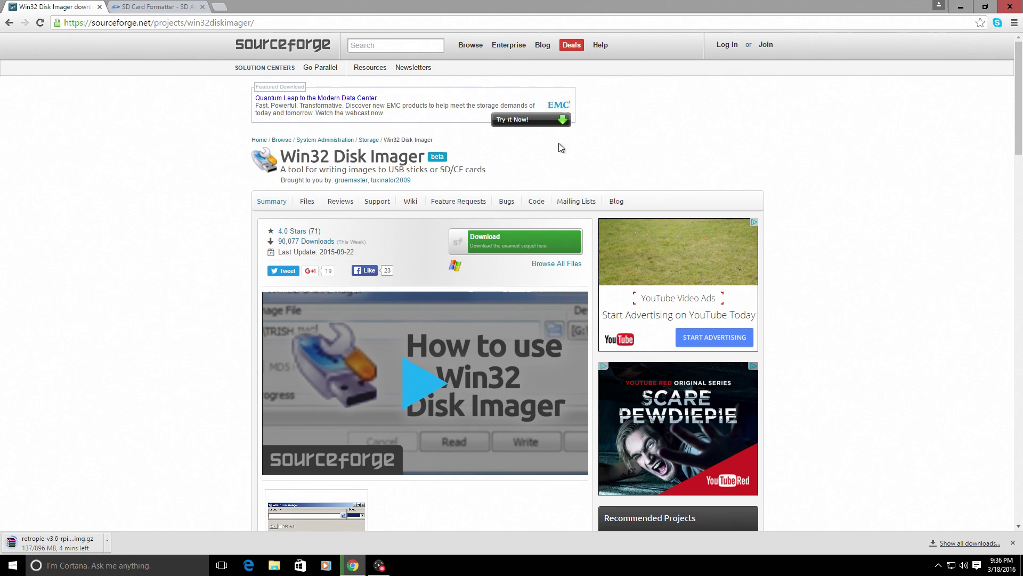
pyautogui.click(152, 6)
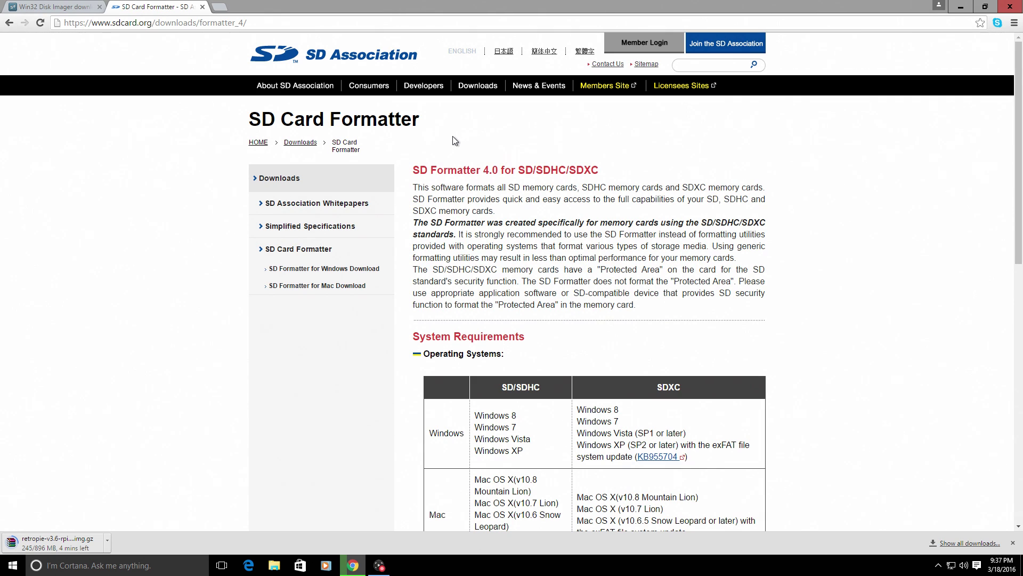
pyautogui.scroll(-10, 483, 234)
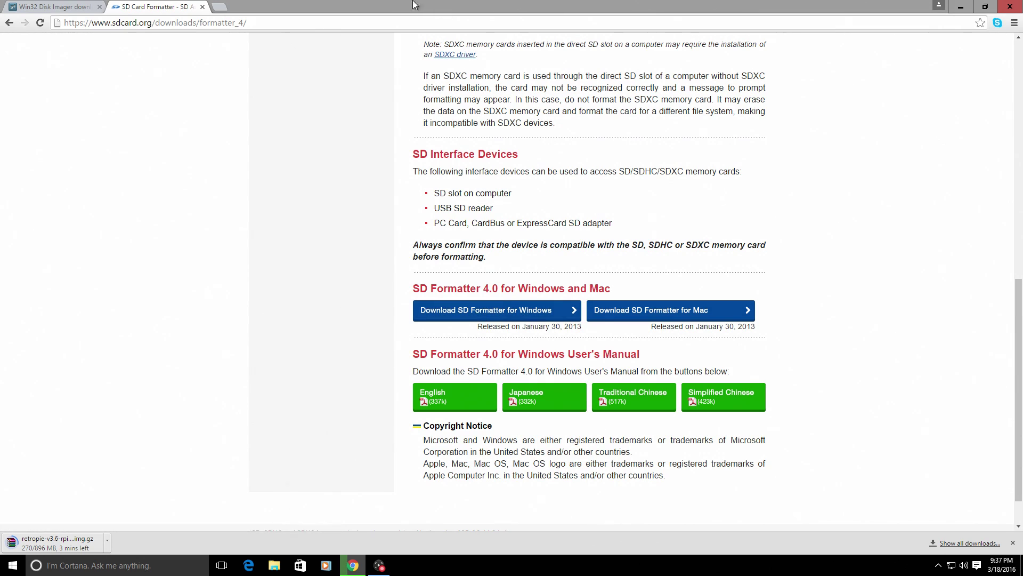
# Step: Close the remaining web pages and exit the browser, cancelling the download in progress
pyautogui.click(203, 7)
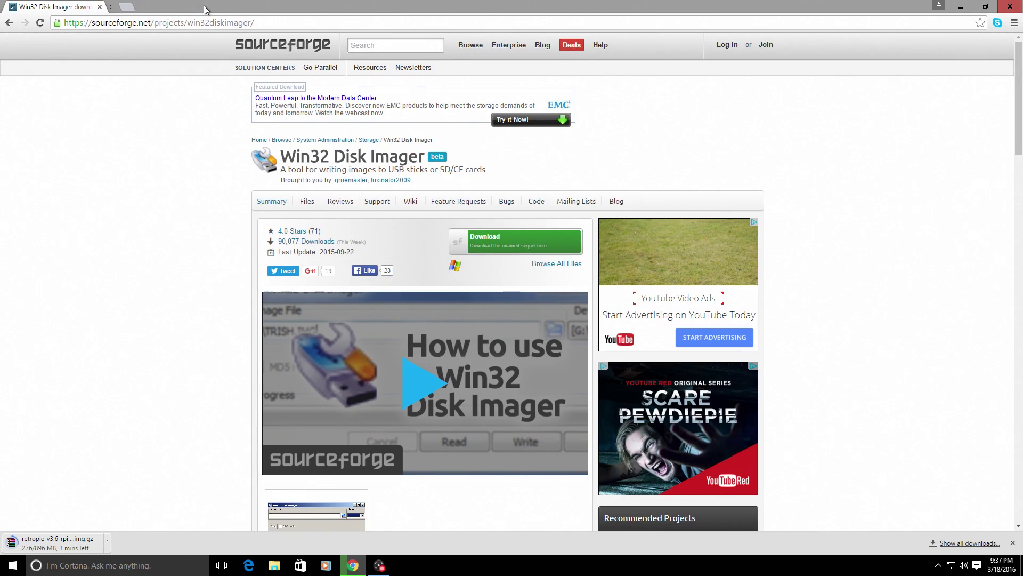
pyautogui.click(100, 7)
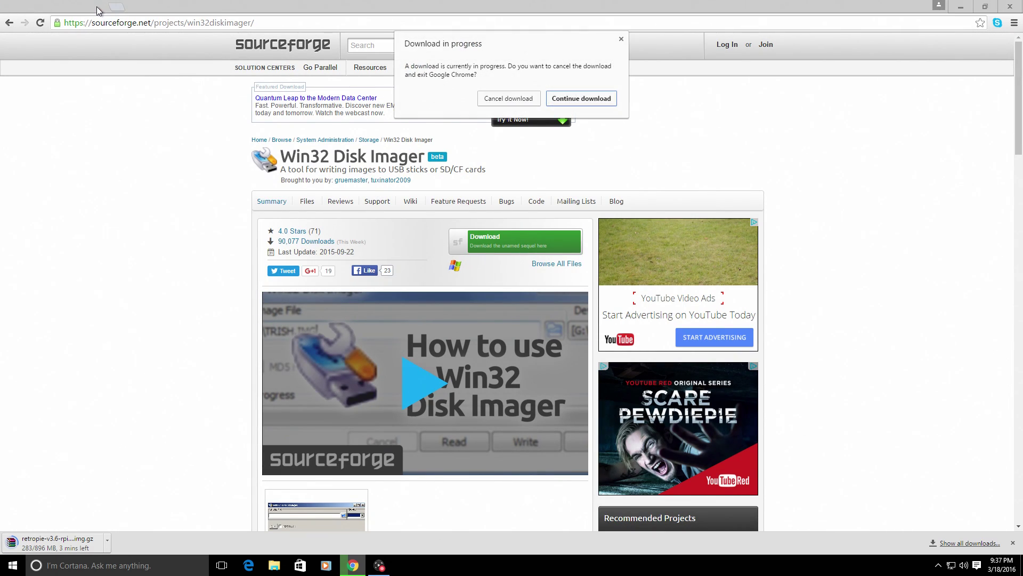
pyautogui.click(520, 99)
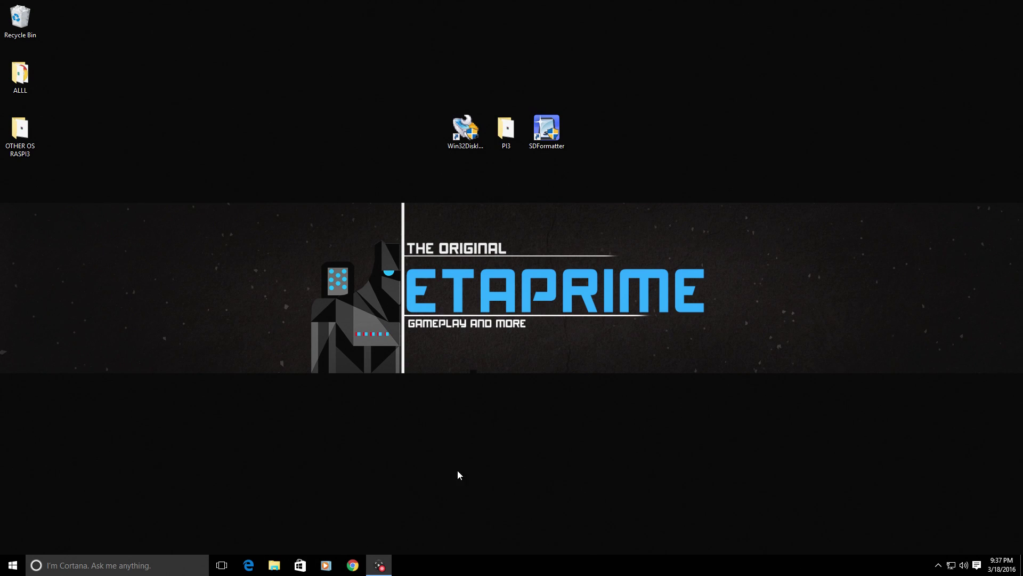
# Step: Extract the retropie-v3.6-rpi2_rpi3.img archive in the desktop PI3 folder to its own subfolder and check the extracted disc image
pyautogui.click(506, 134)
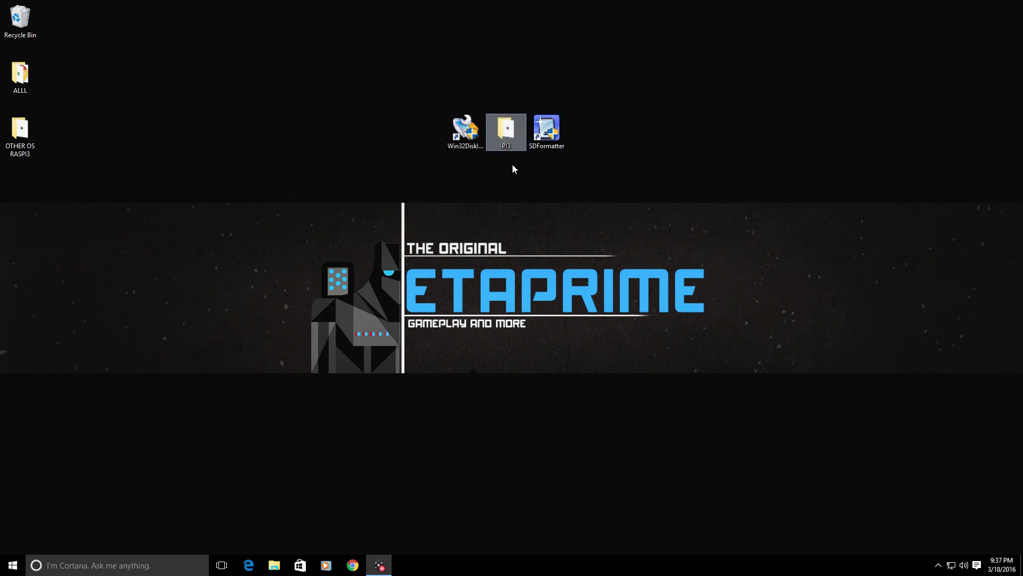
pyautogui.click(512, 183)
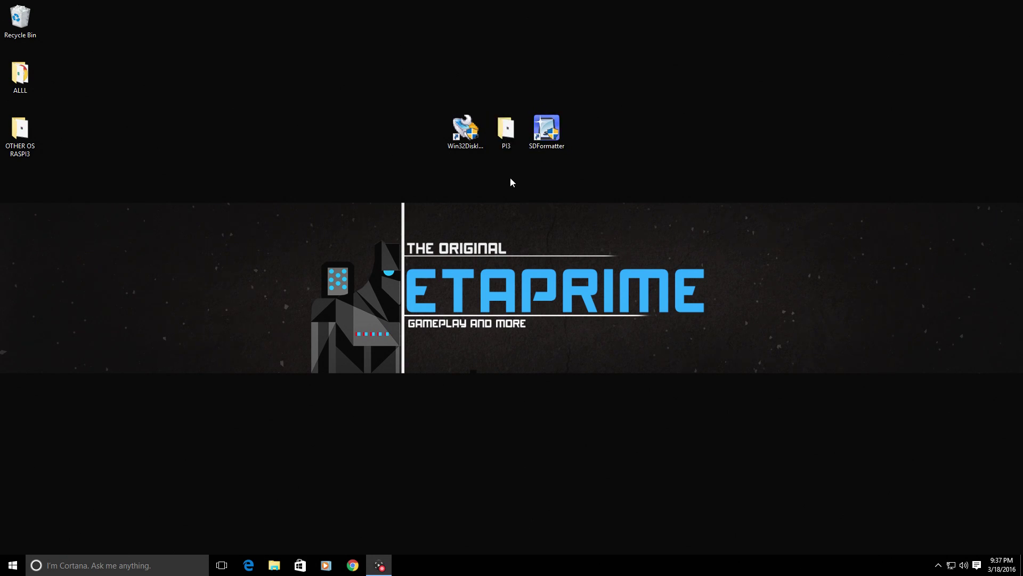
pyautogui.doubleClick(509, 142)
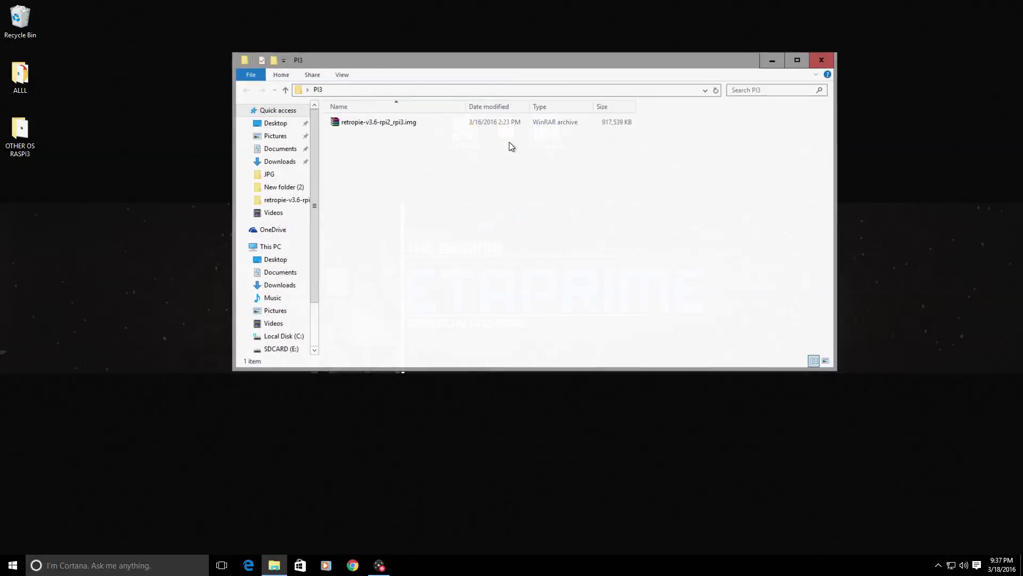
pyautogui.rightClick(410, 127)
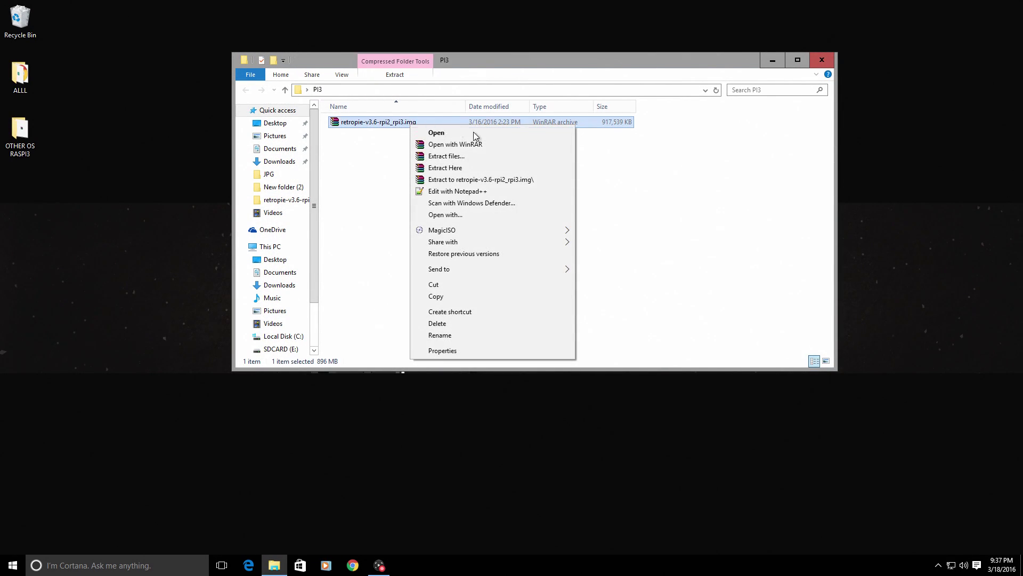
pyautogui.click(527, 180)
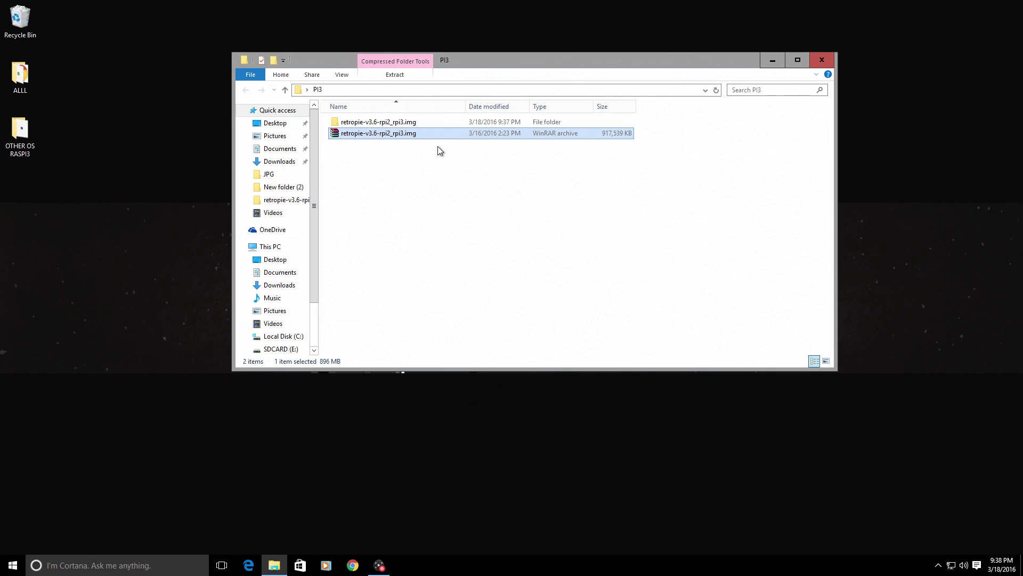
pyautogui.doubleClick(346, 127)
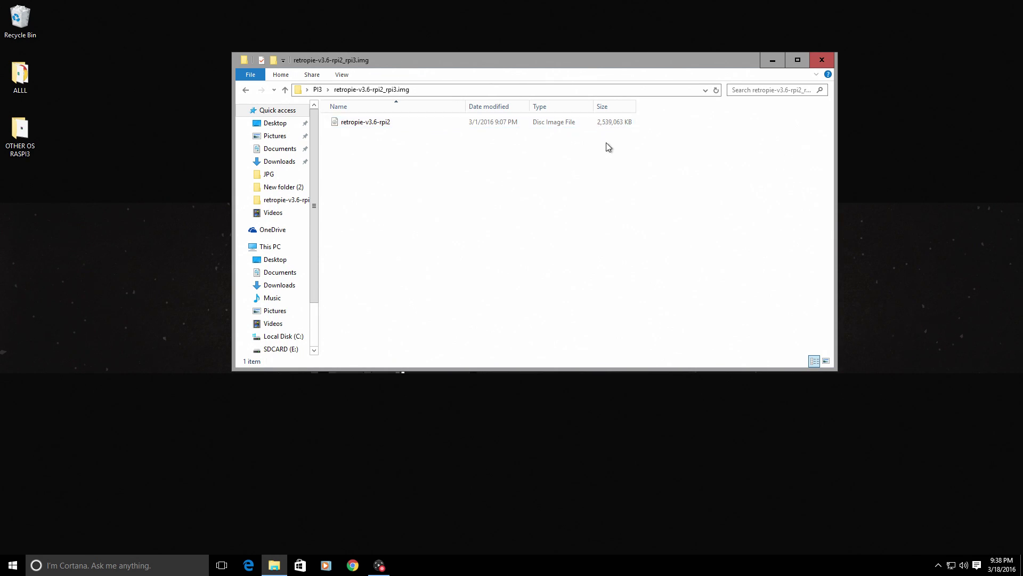
pyautogui.click(822, 58)
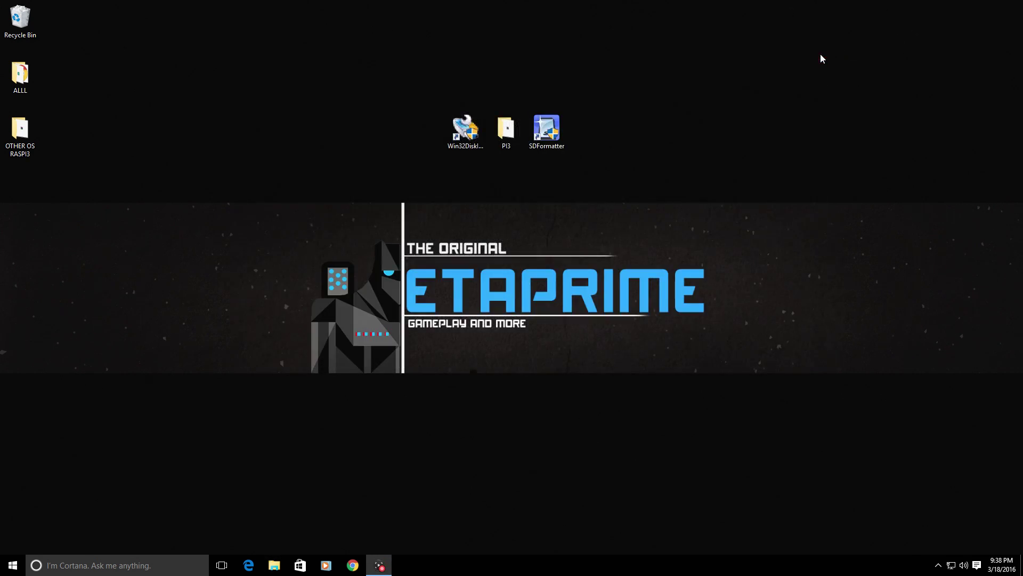
# Step: Launch Win32 Disk Imager from the desktop, allowing it to make changes to the PC
pyautogui.doubleClick(472, 137)
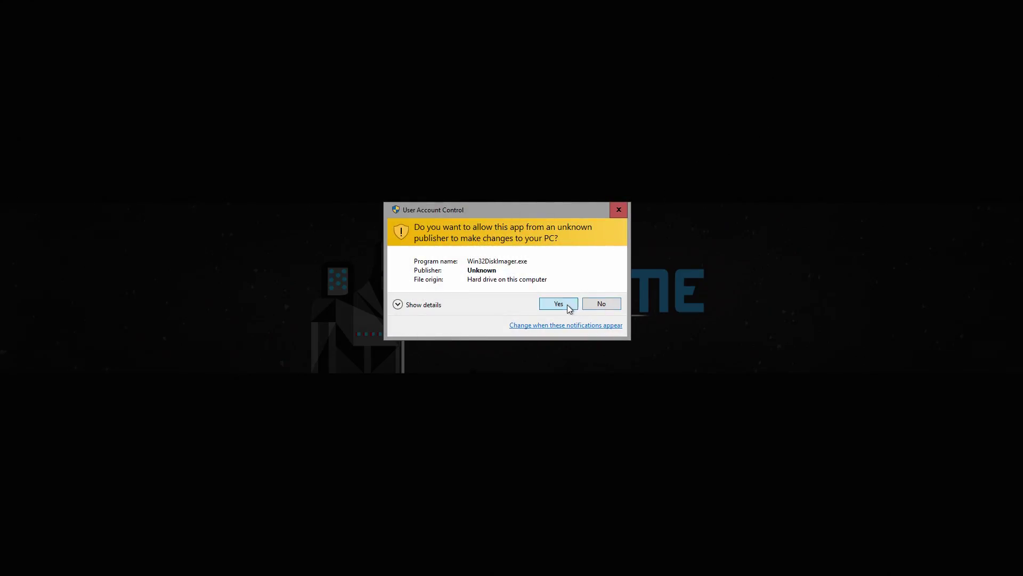
pyautogui.click(568, 305)
pyautogui.moveTo(516, 218); pyautogui.dragTo(484, 186)
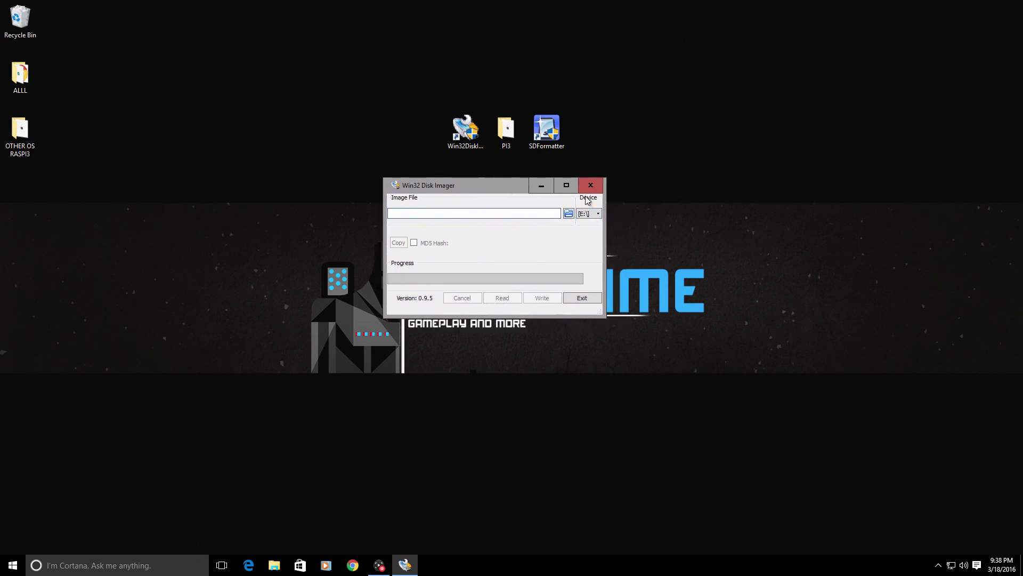
# Step: Choose the E:\ drive as the target device for the disk image
pyautogui.click(599, 214)
pyautogui.click(588, 220)
pyautogui.click(587, 216)
pyautogui.click(586, 225)
pyautogui.click(592, 214)
pyautogui.click(587, 223)
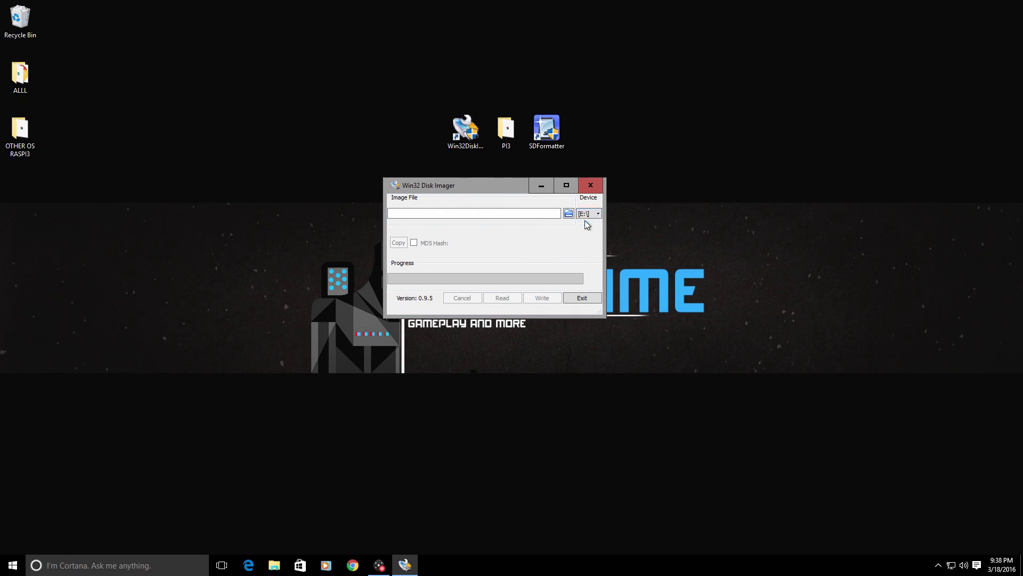
# Step: Check the SD card's drive letter in File Explorer and close its window
pyautogui.click(274, 564)
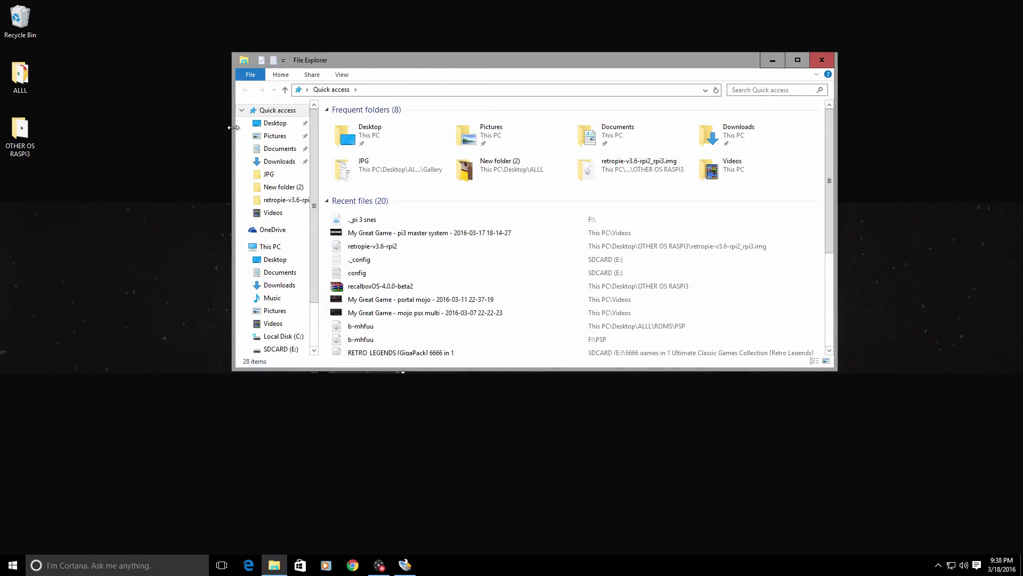
pyautogui.click(273, 123)
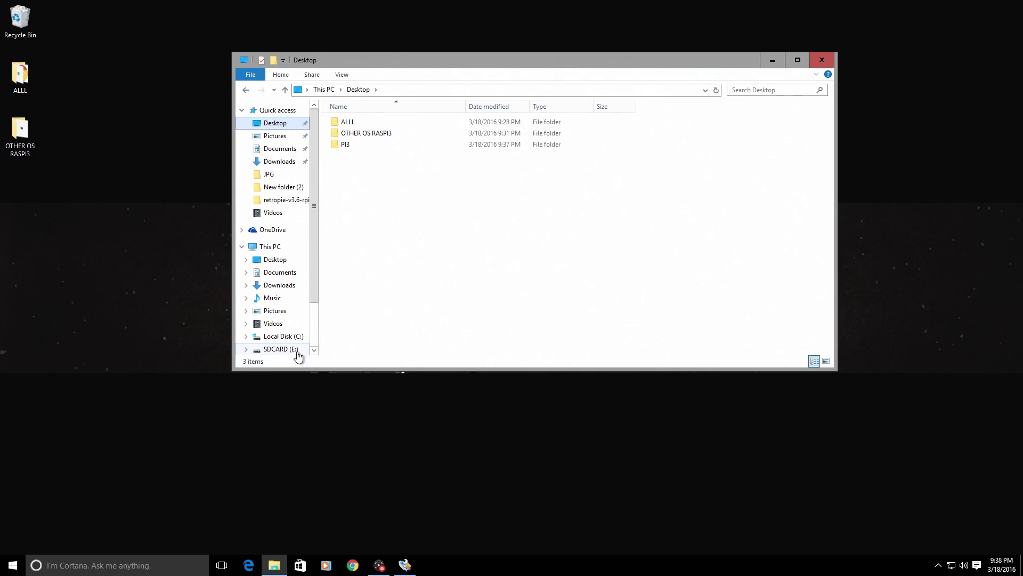
pyautogui.click(821, 60)
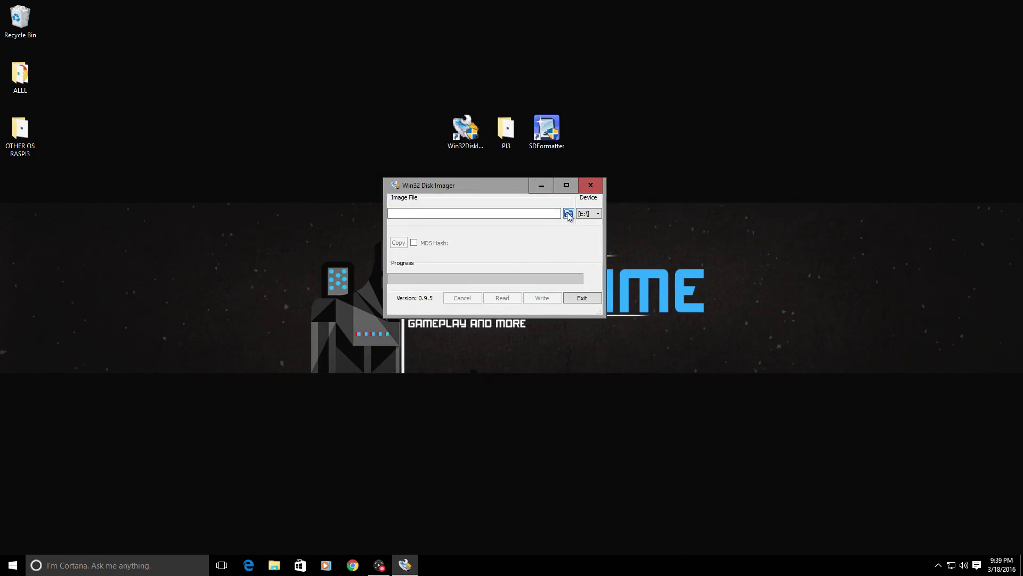
# Step: Load the retropie-v3.6-rpi2 image from the extracted folder inside PI3 on the desktop and write it to the E:\ SD card
pyautogui.click(568, 213)
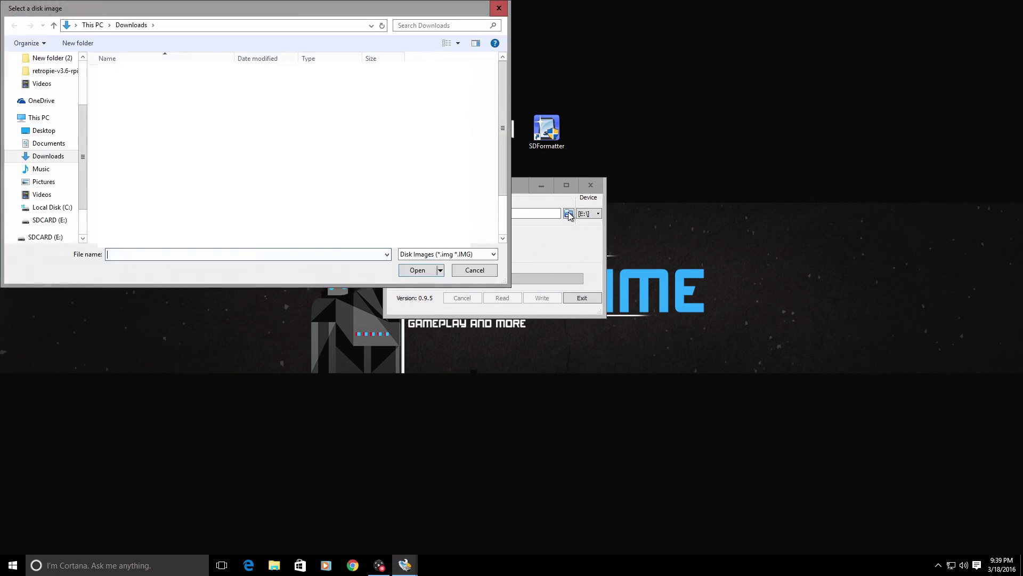
pyautogui.click(44, 131)
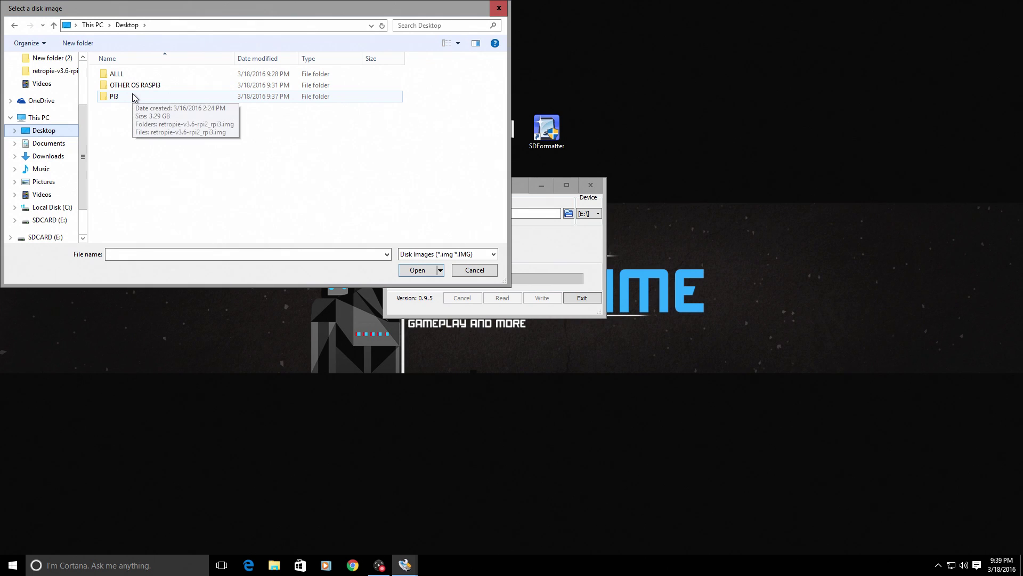
pyautogui.doubleClick(133, 97)
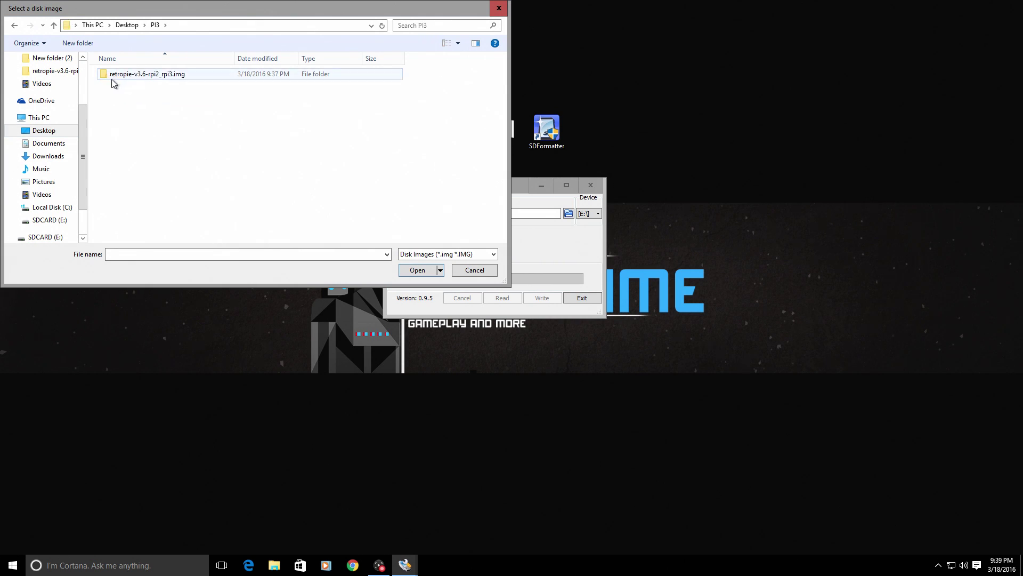
pyautogui.doubleClick(140, 75)
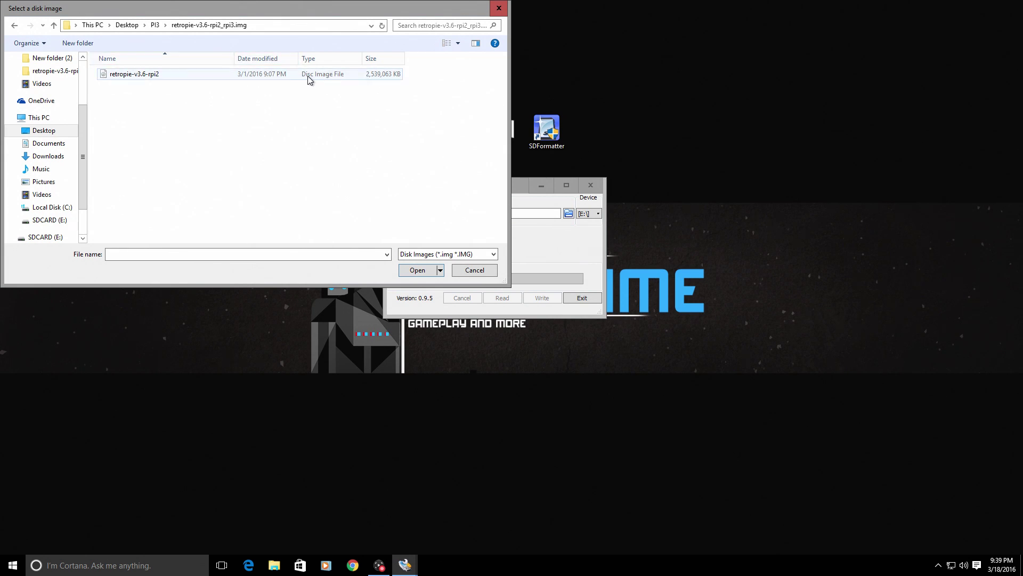
pyautogui.doubleClick(168, 75)
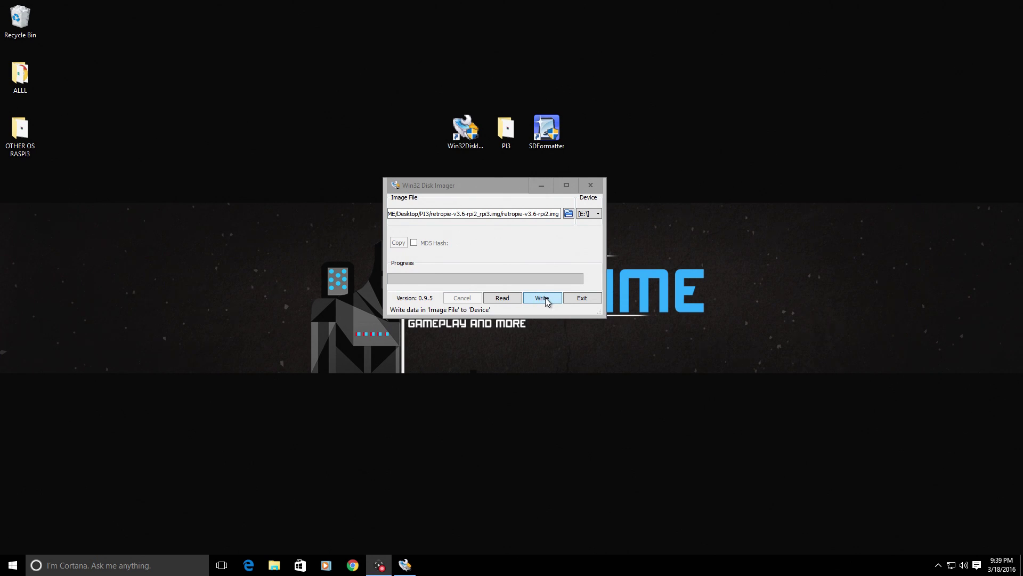
pyautogui.click(546, 301)
pyautogui.click(531, 293)
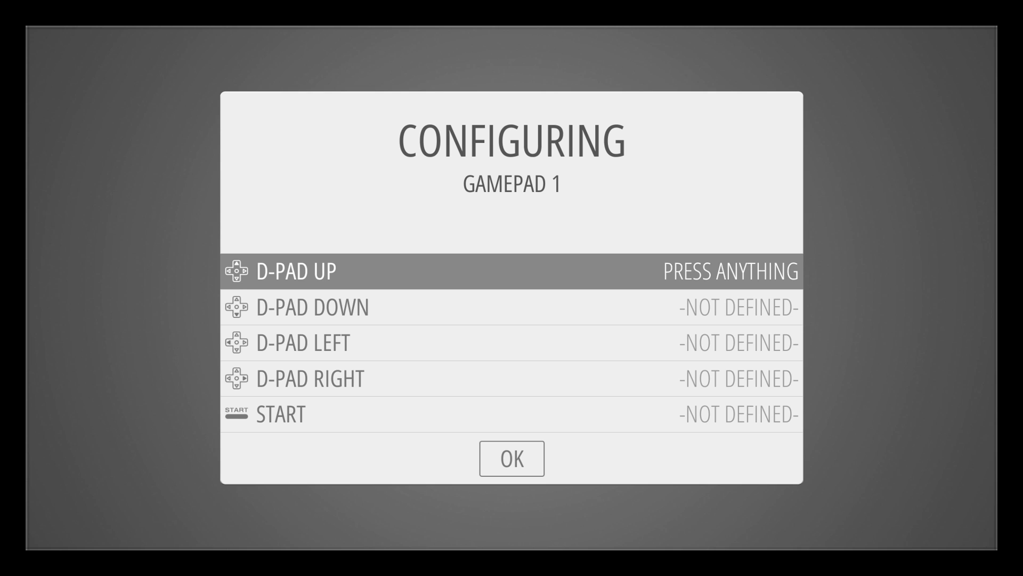
# Step: In the RetroPie controller setup, map Gamepad 1's four D-pad directions to hat 0 and Start to button 7
pyautogui.press('Up')
pyautogui.press('Down')
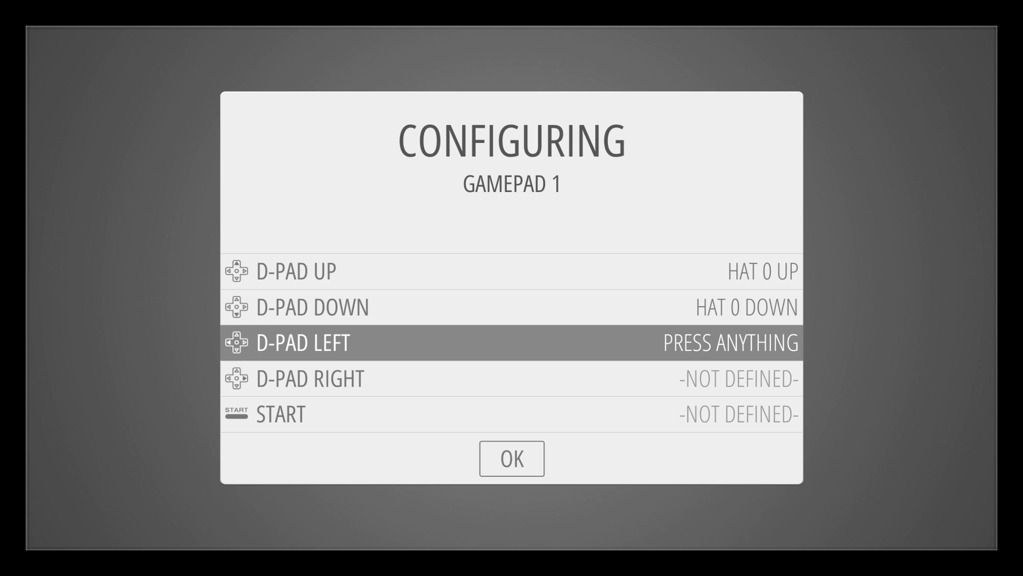
pyautogui.press('Left')
pyautogui.press('Right')
pyautogui.press('Return')
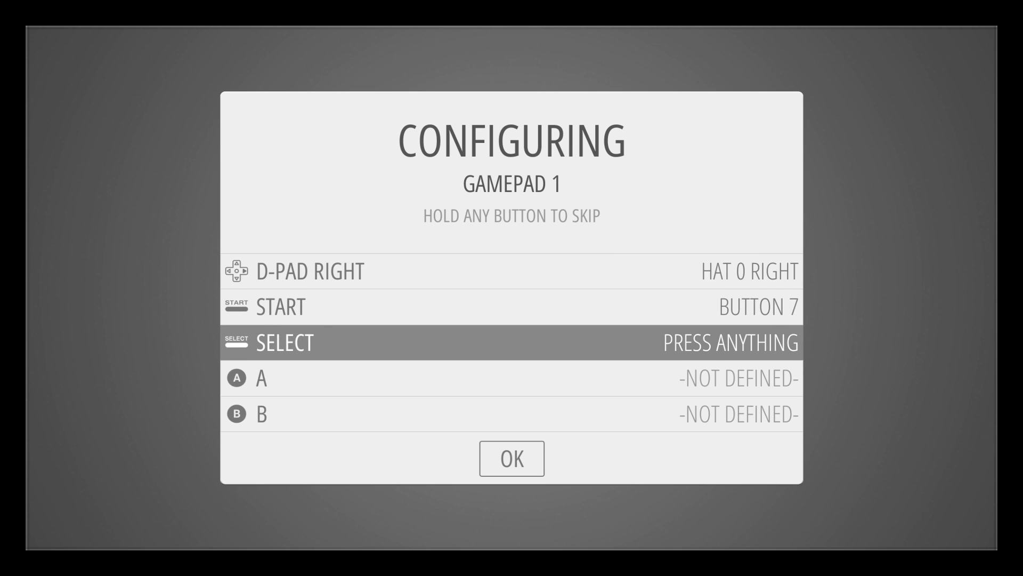
# Step: Map Gamepad 1's Select and A inputs, and assign B, X and Y to buttons 1, 2 and 3
pyautogui.press('shift')
pyautogui.press('a')
pyautogui.press('b')
pyautogui.press('x')
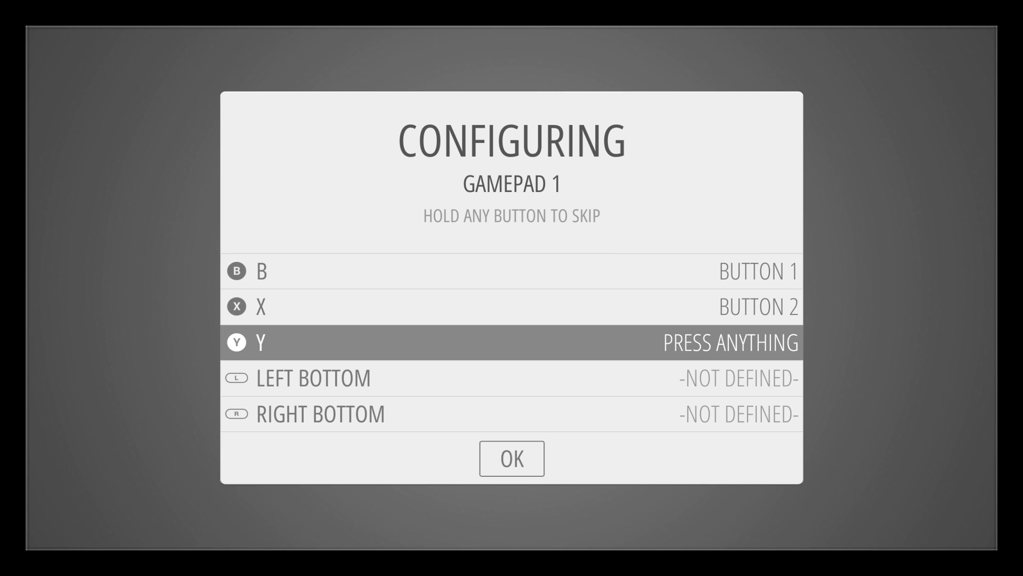
pyautogui.press('y')
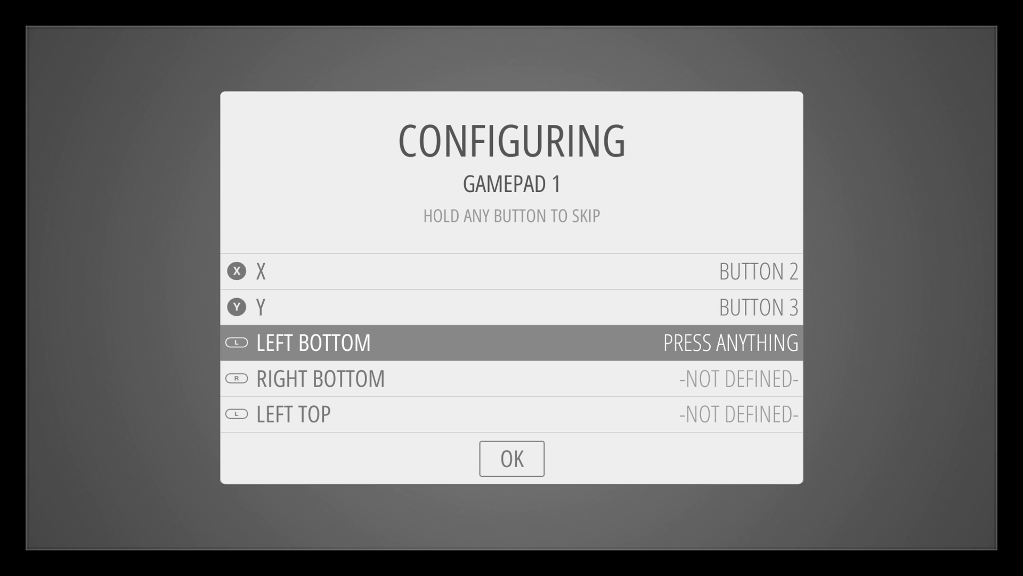
# Step: Map Left Bottom to axis 2+, skip Right Bottom, and assign Left Top and Right Top to buttons 4 and 5
pyautogui.press('l')
pyautogui.press('Return')
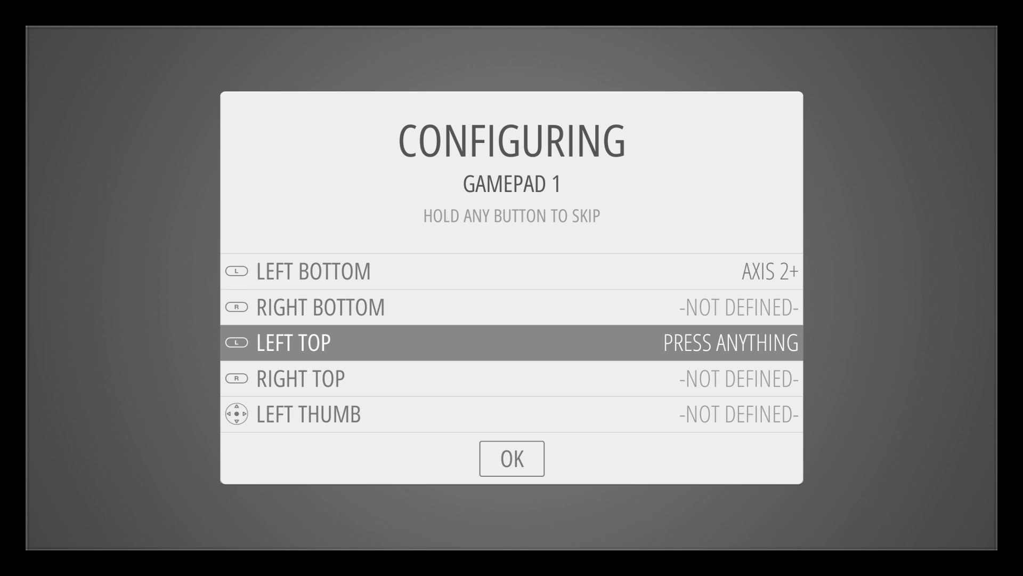
pyautogui.press('q')
pyautogui.press('w')
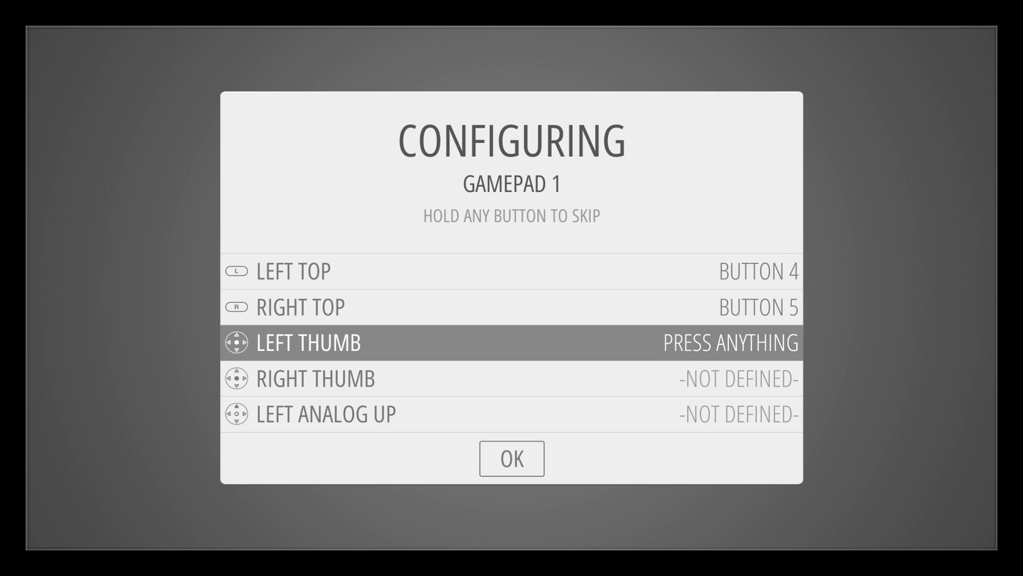
# Step: Assign Left Thumb and Right Thumb to buttons 9 and 10 and map the four left analog directions, with left and right on axis 0
pyautogui.press('Return')
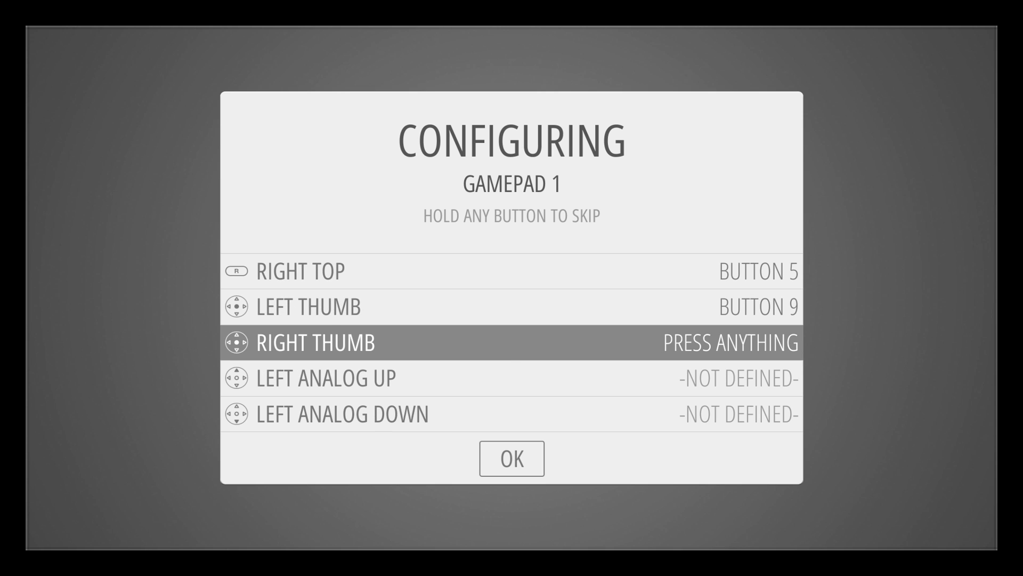
pyautogui.press('Return')
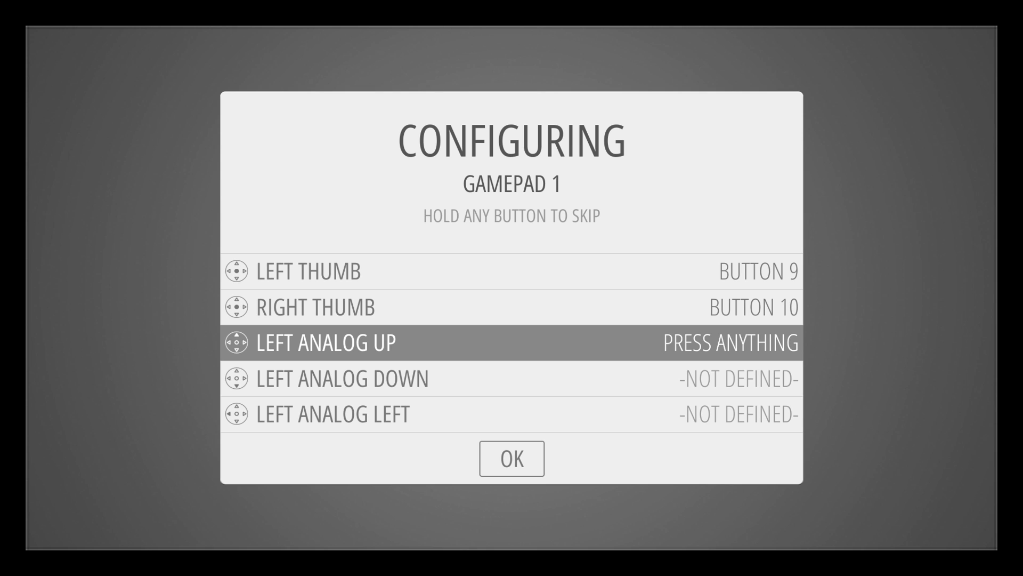
pyautogui.press('Up')
pyautogui.press('Down')
pyautogui.press('Left')
pyautogui.press('Right')
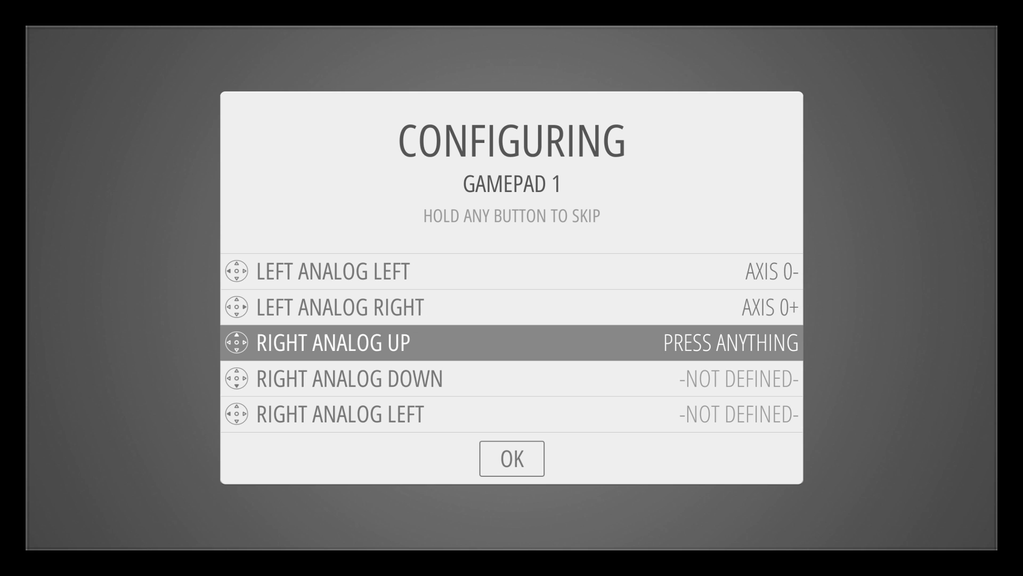